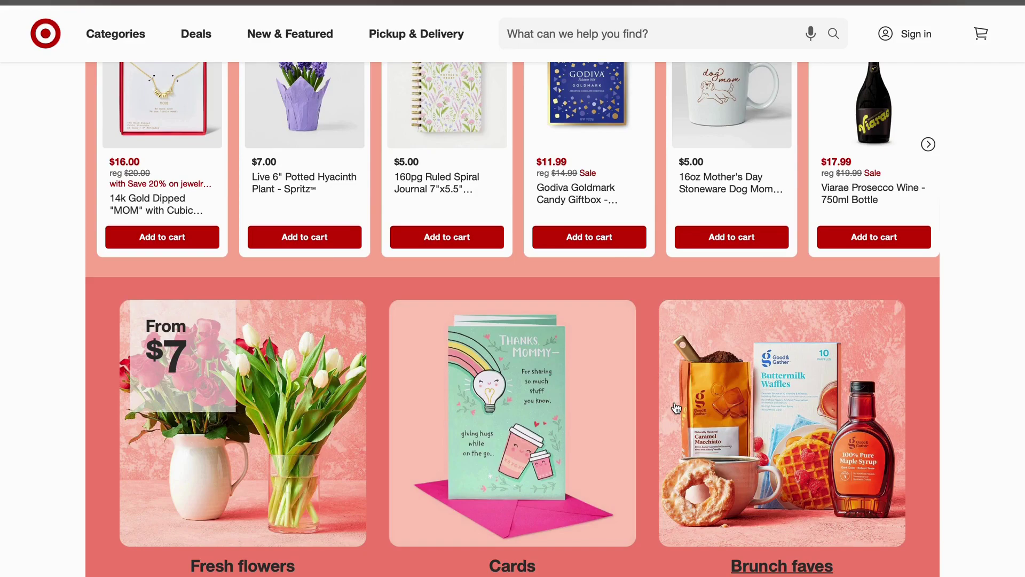
# Step: Enable the option to show features for web developers in Safari's advanced settings
pyautogui.moveTo(587, 1)
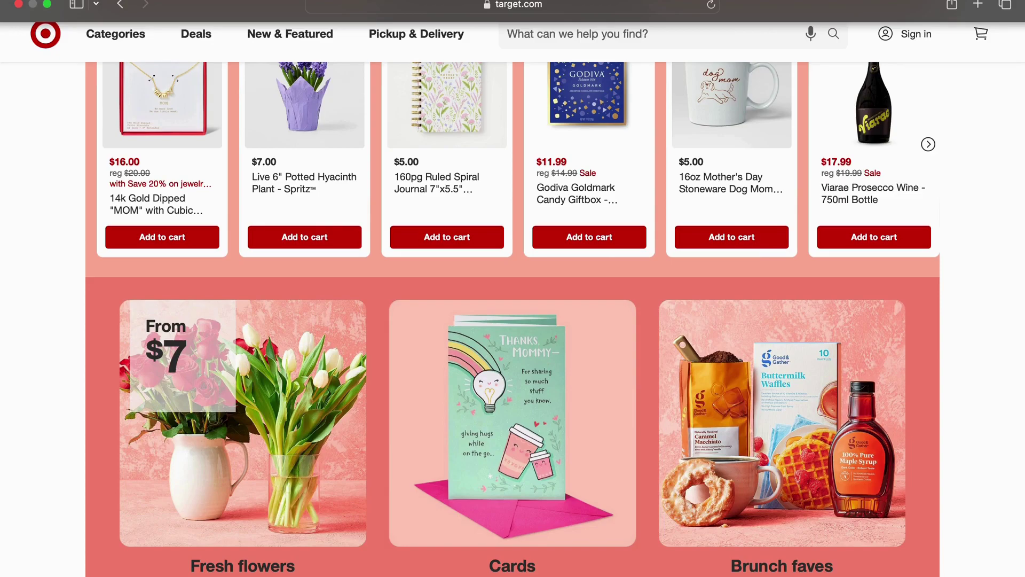
pyautogui.click(48, 1)
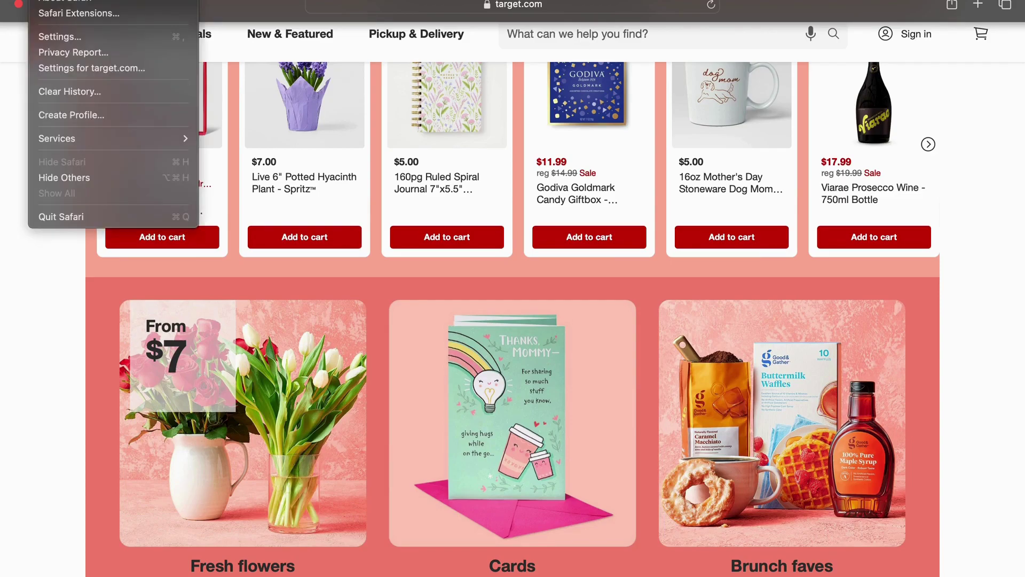
pyautogui.click(67, 42)
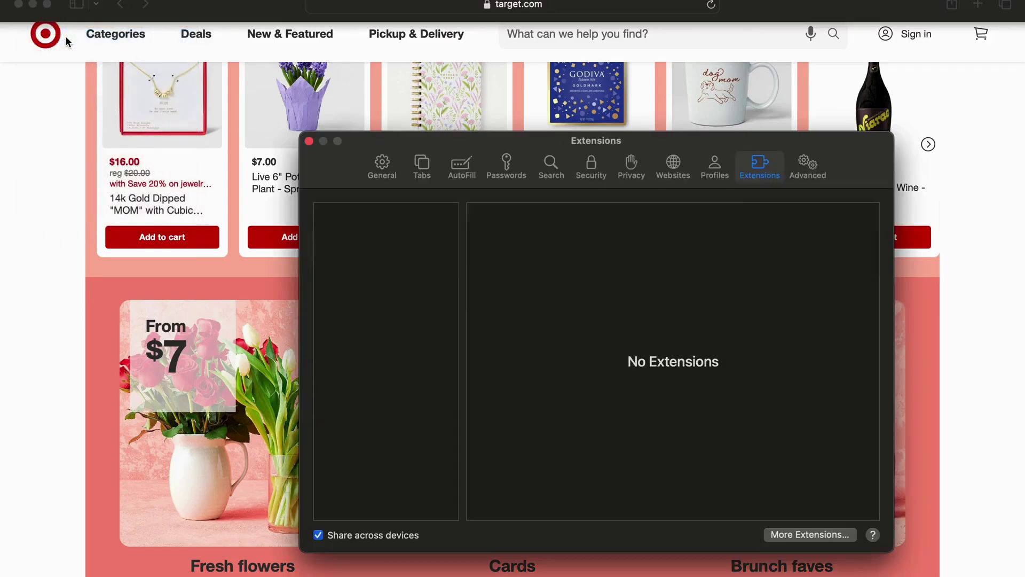
pyautogui.click(810, 176)
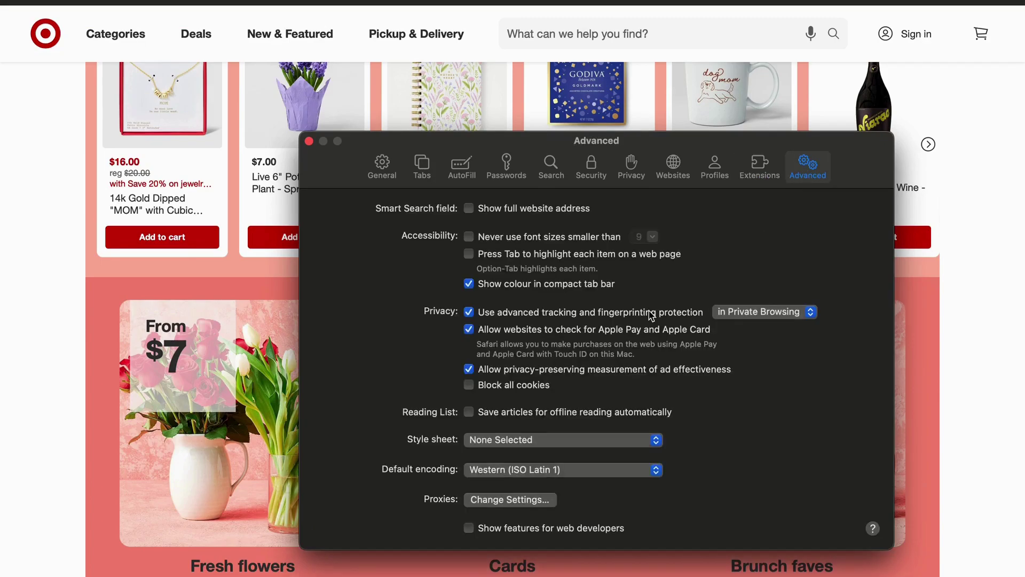
pyautogui.click(477, 534)
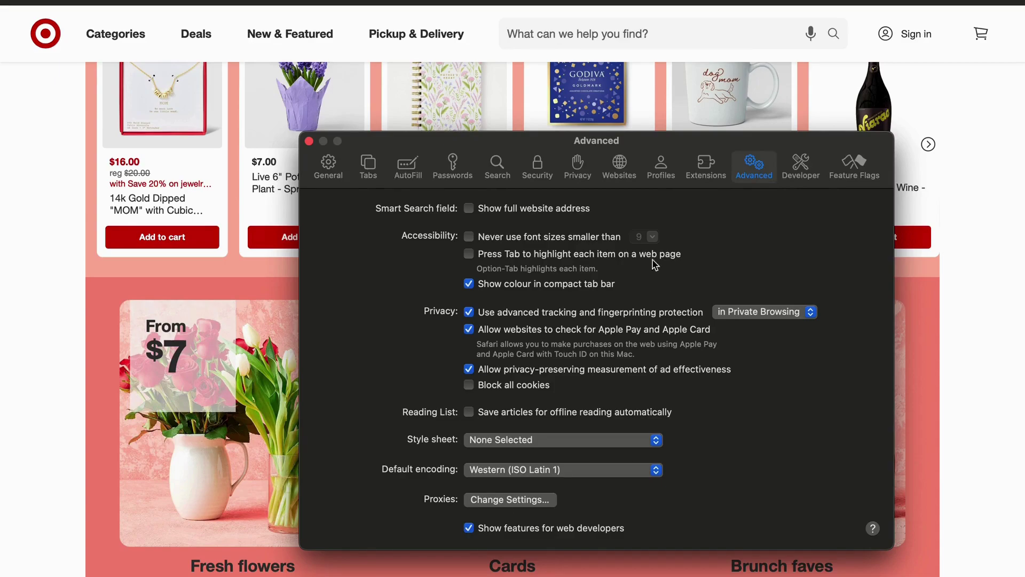
# Step: Empty the browser caches, close the settings window and reload the Target page
pyautogui.moveTo(619, 1)
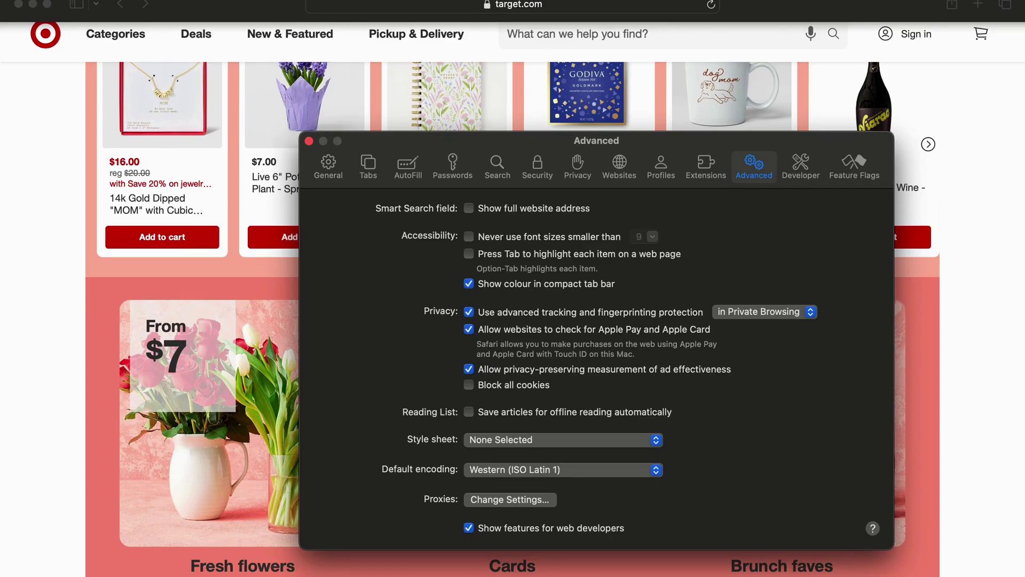
pyautogui.click(299, 1)
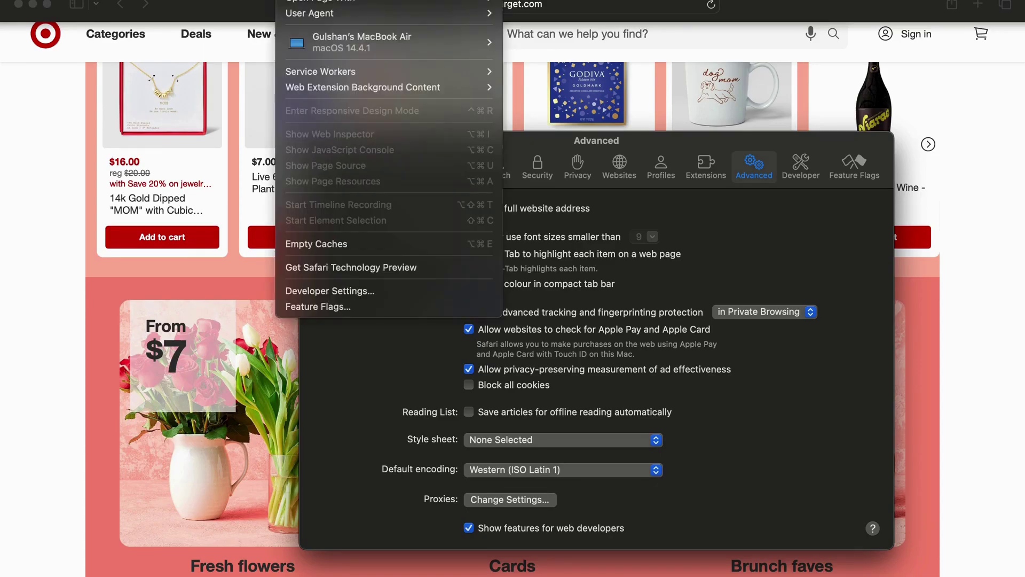
pyautogui.click(351, 251)
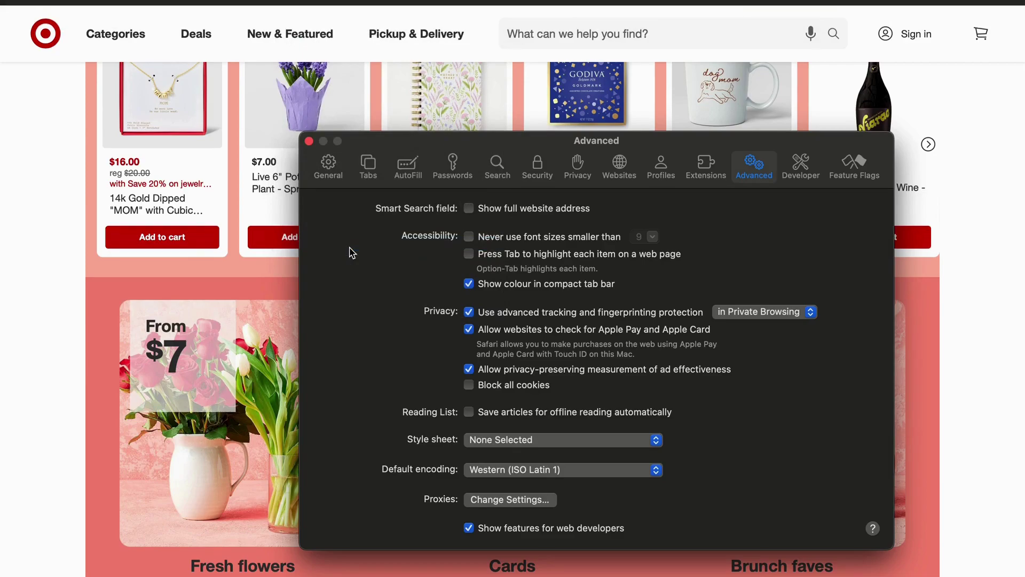
pyautogui.click(309, 141)
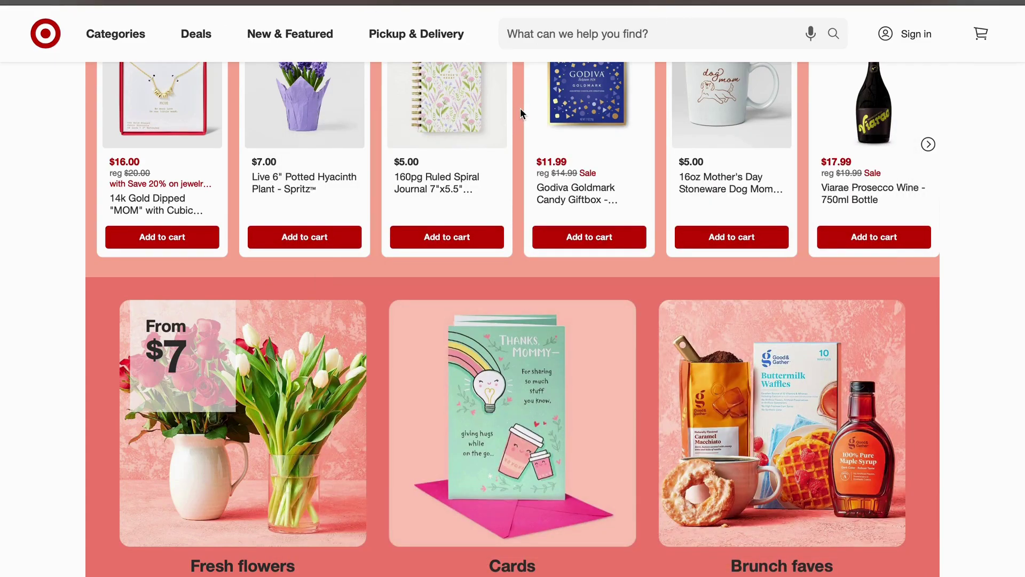
pyautogui.press('super+r')
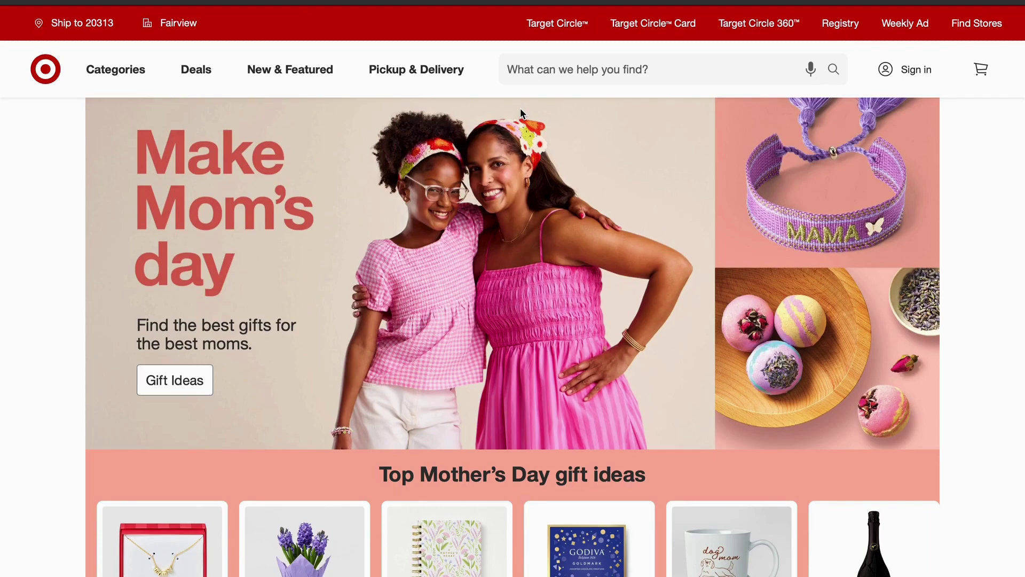
# Step: Exit full screen to check available updates in the App Store, and return to Safari in full screen
pyautogui.moveTo(48, 5)
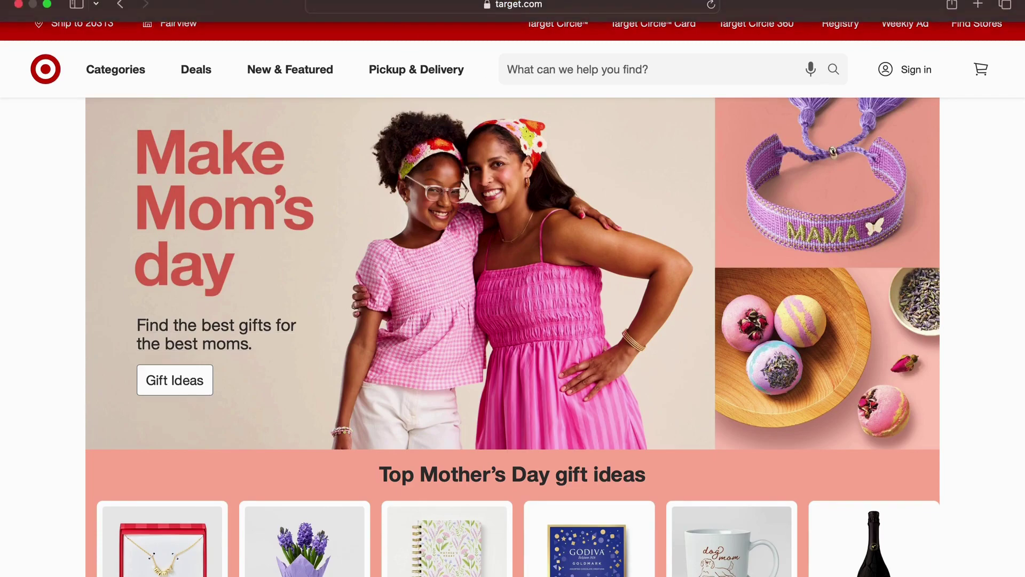
pyautogui.click(48, 5)
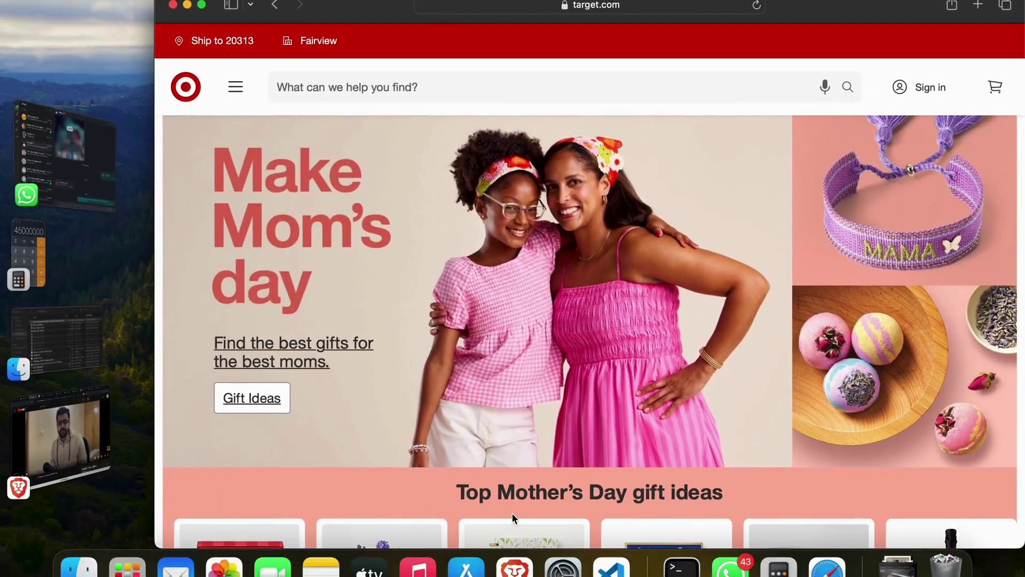
pyautogui.click(467, 567)
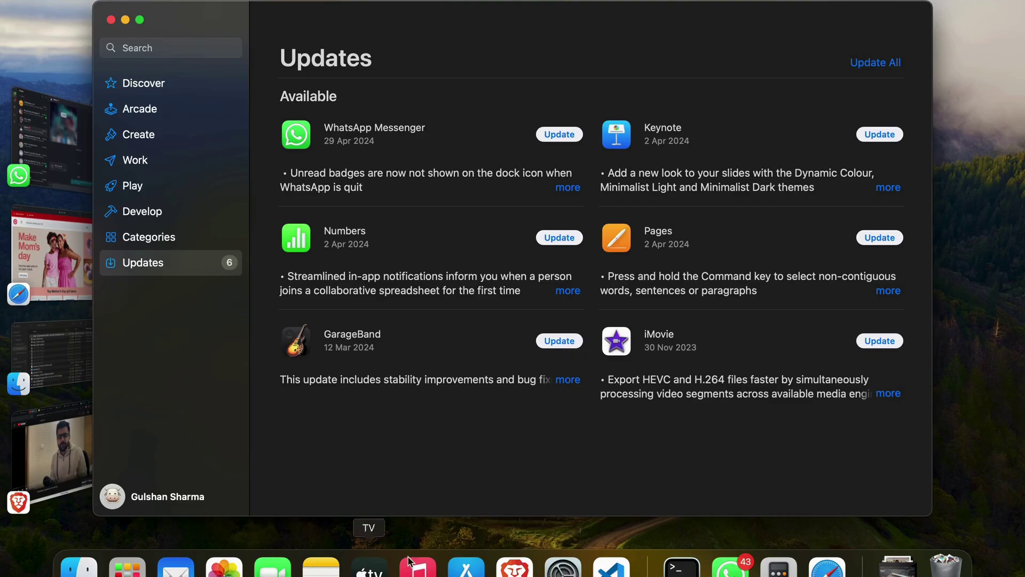
pyautogui.click(827, 570)
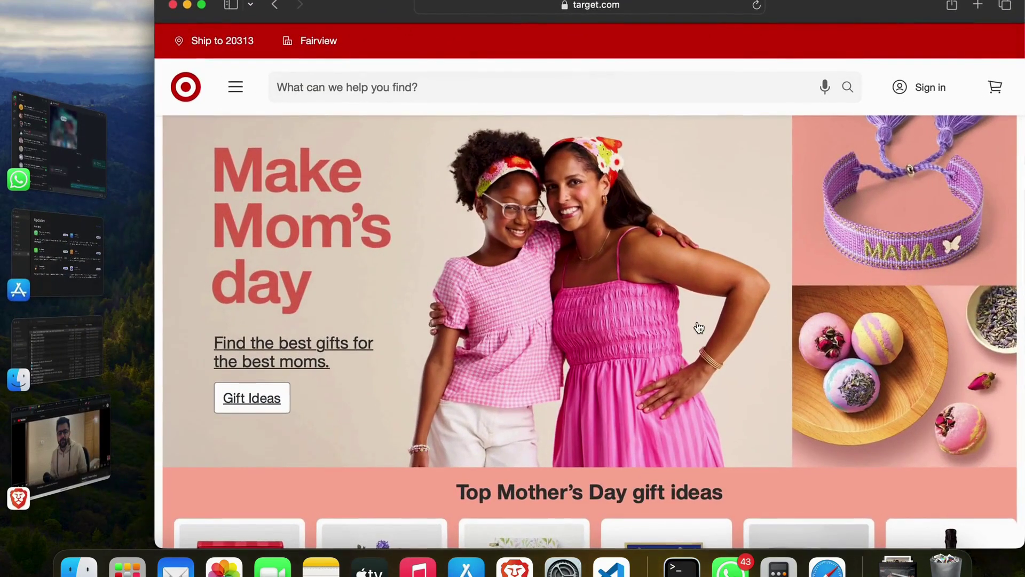
pyautogui.click(201, 5)
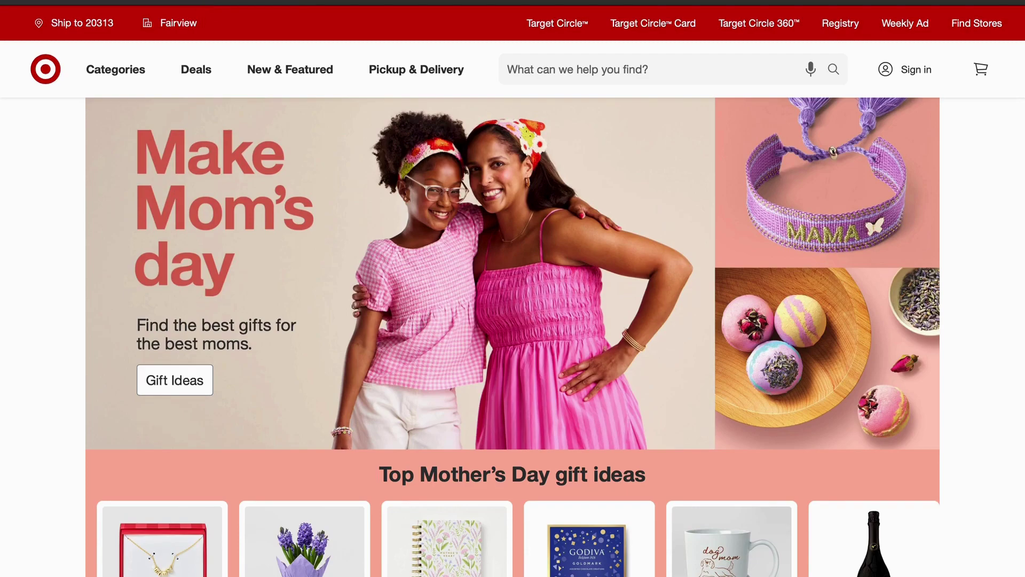
# Step: Review the installed extensions in Safari's settings and close the settings window
pyautogui.moveTo(203, 1)
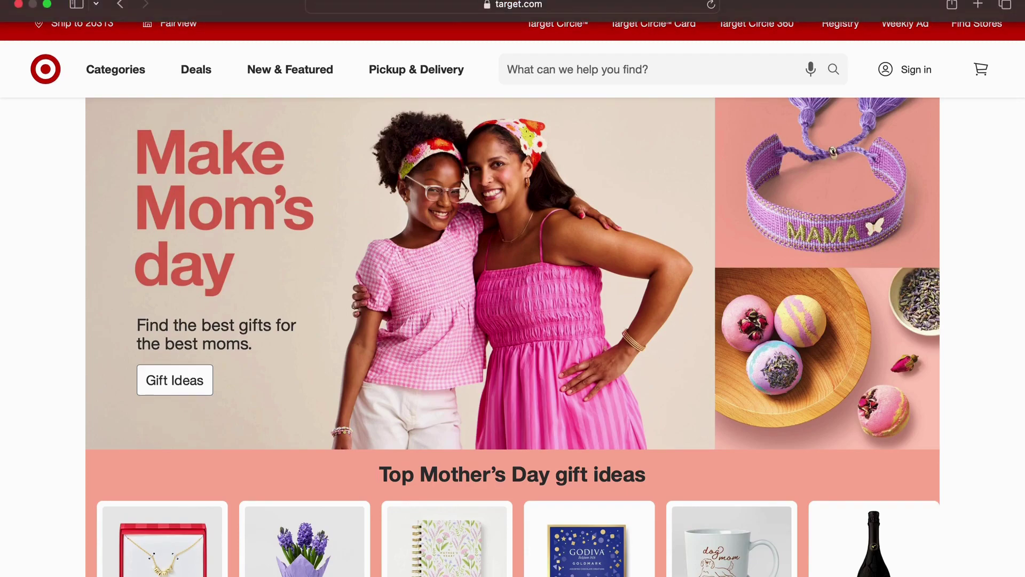
pyautogui.click(45, 3)
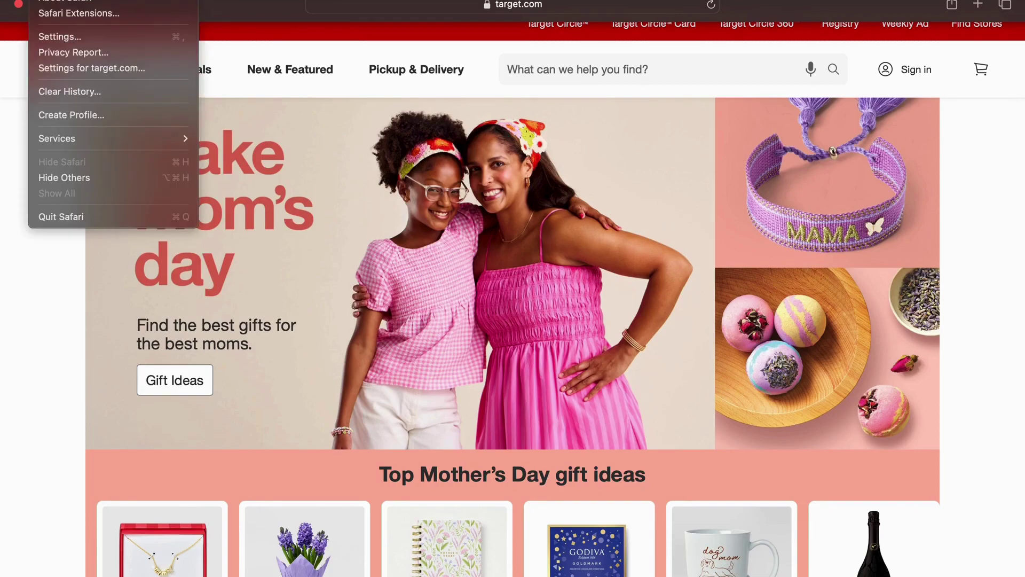
pyautogui.click(57, 36)
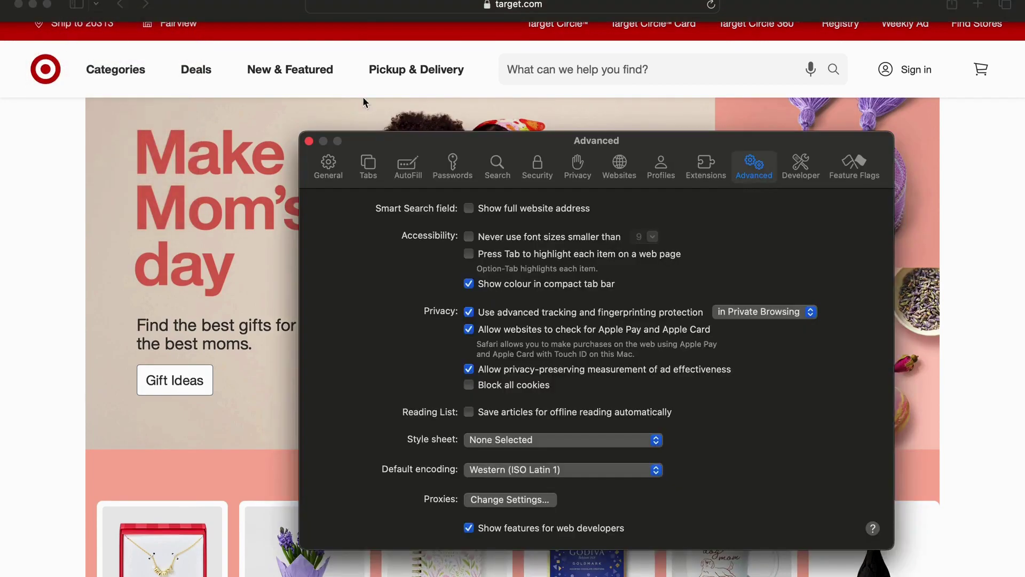
pyautogui.click(707, 174)
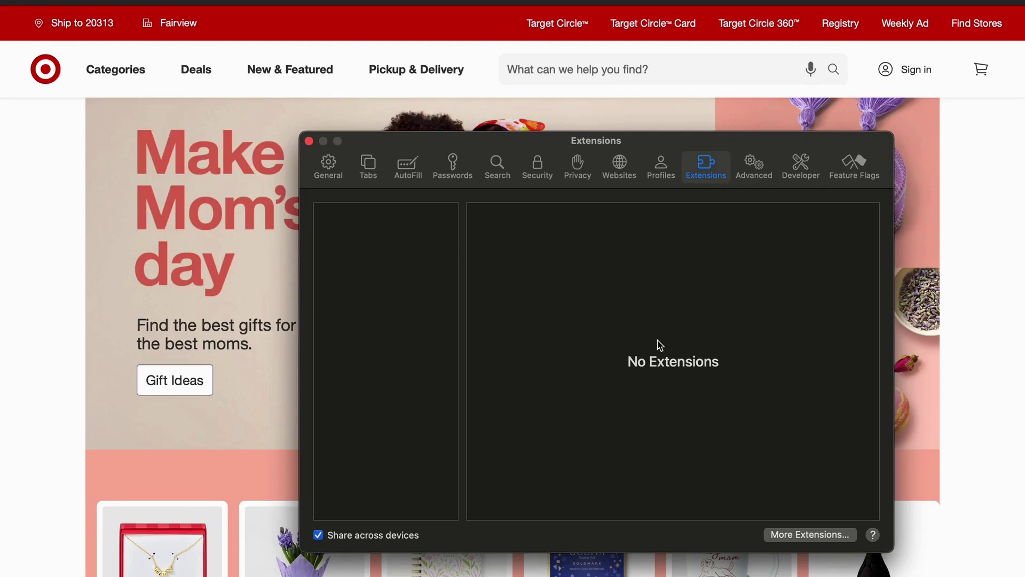
pyautogui.click(309, 140)
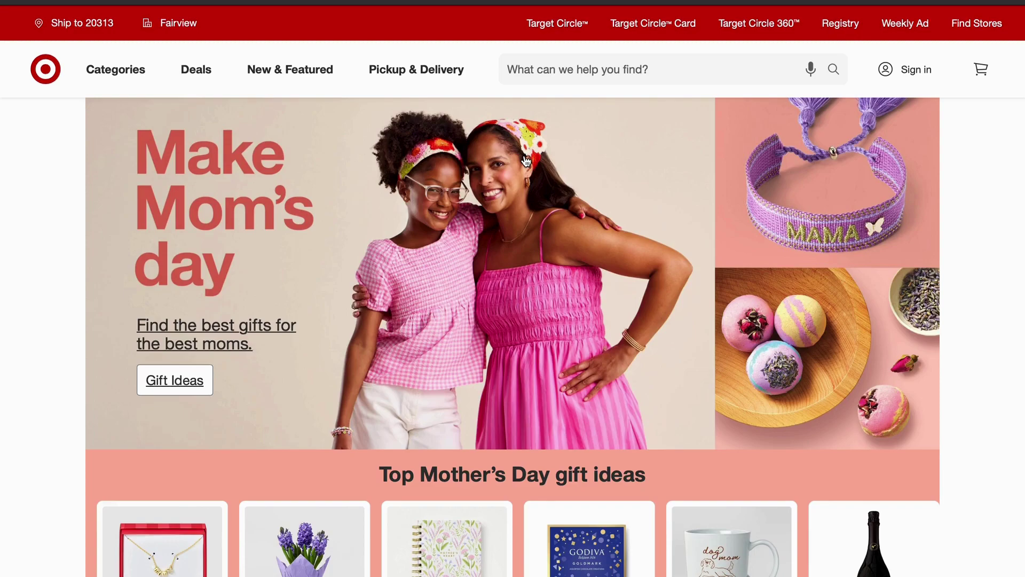
# Step: Open the Contact Us page from the Help links in the Target homepage's footer
pyautogui.scroll(-15, 501, 332)
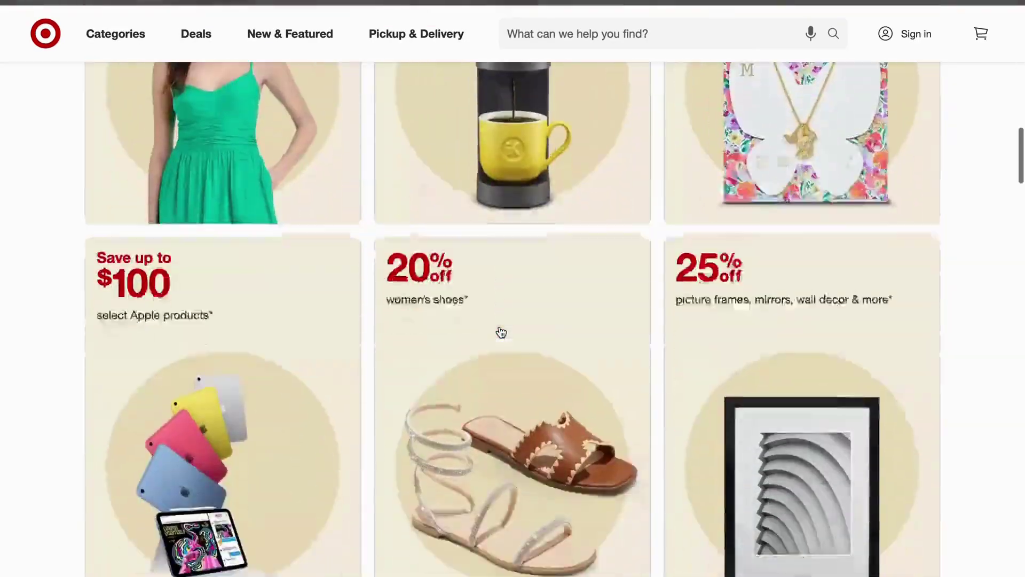
pyautogui.scroll(-20, 501, 332)
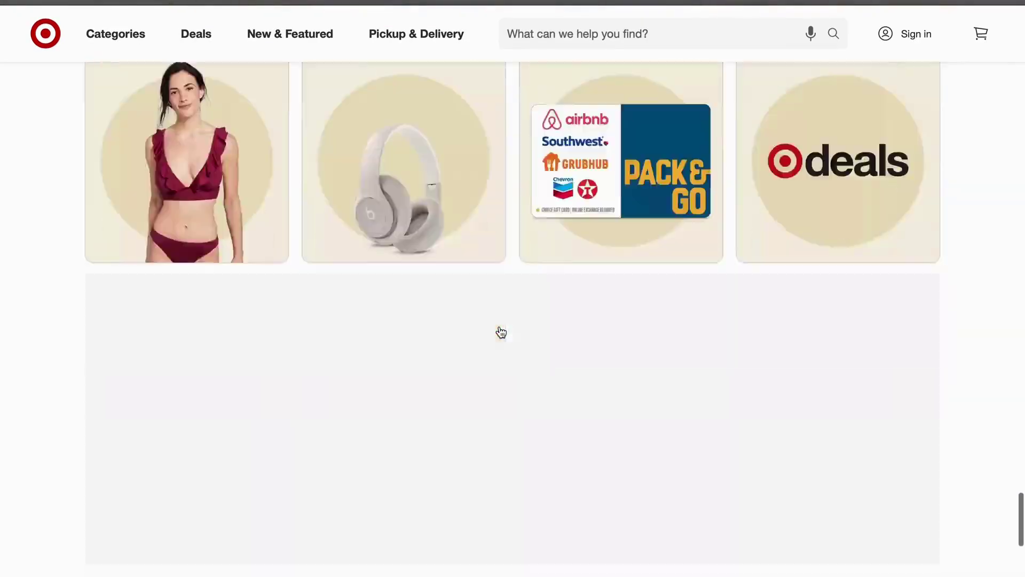
pyautogui.scroll(-10, 501, 332)
pyautogui.scroll(3, 435, 163)
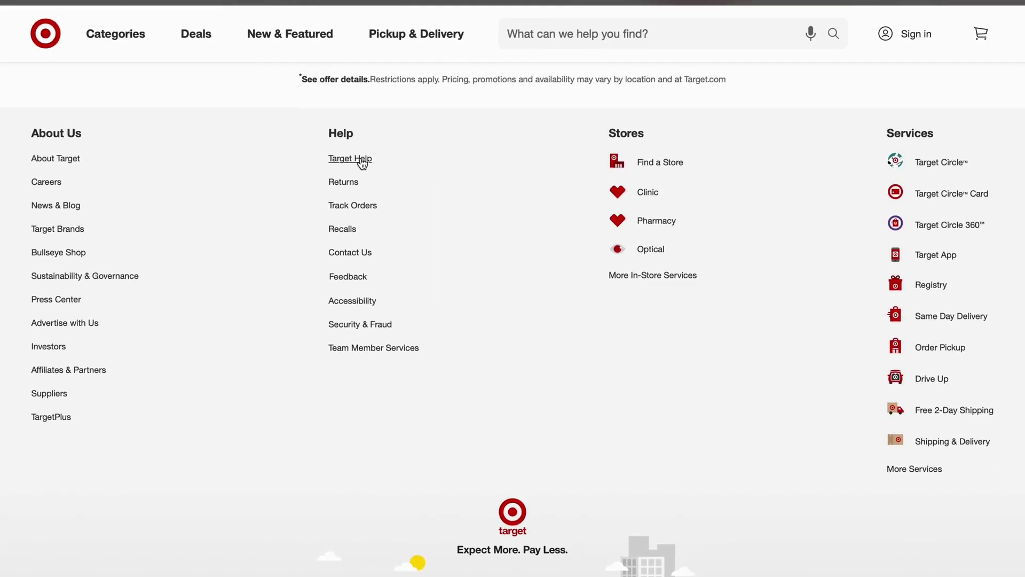
pyautogui.click(350, 252)
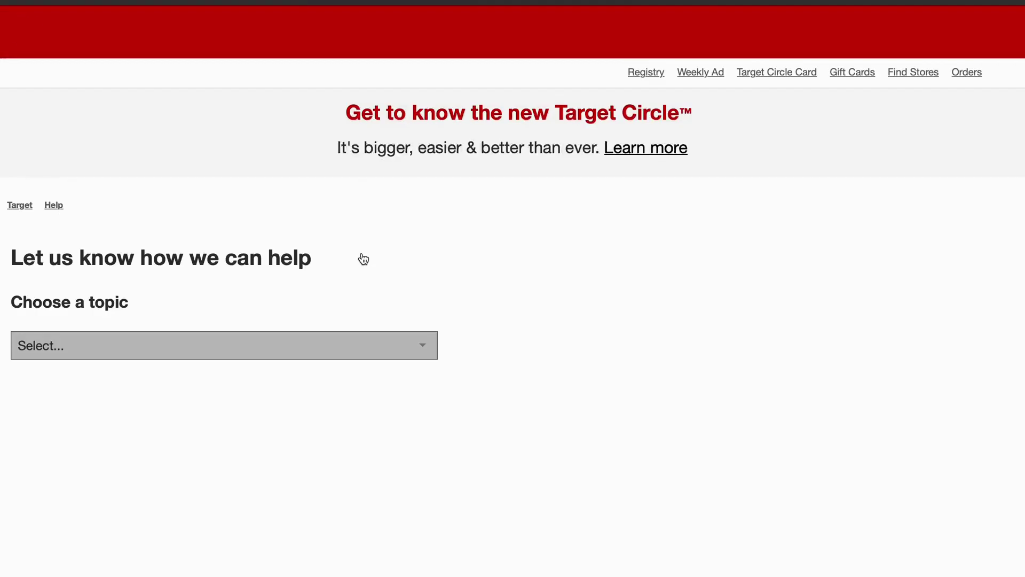
# Step: Look through the available help topics on the Contact Us page without choosing one
pyautogui.click(286, 351)
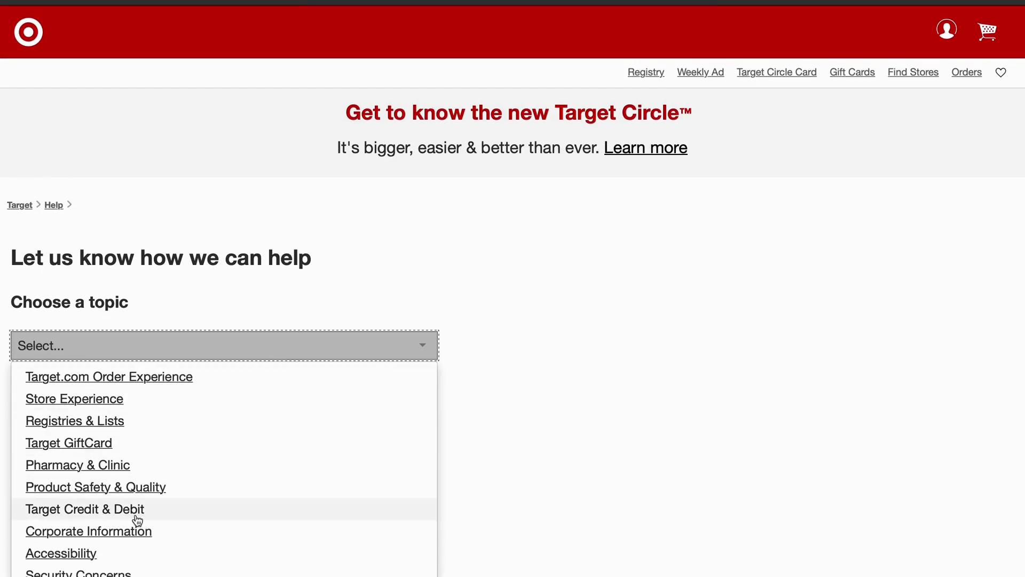
pyautogui.scroll(-3, 135, 519)
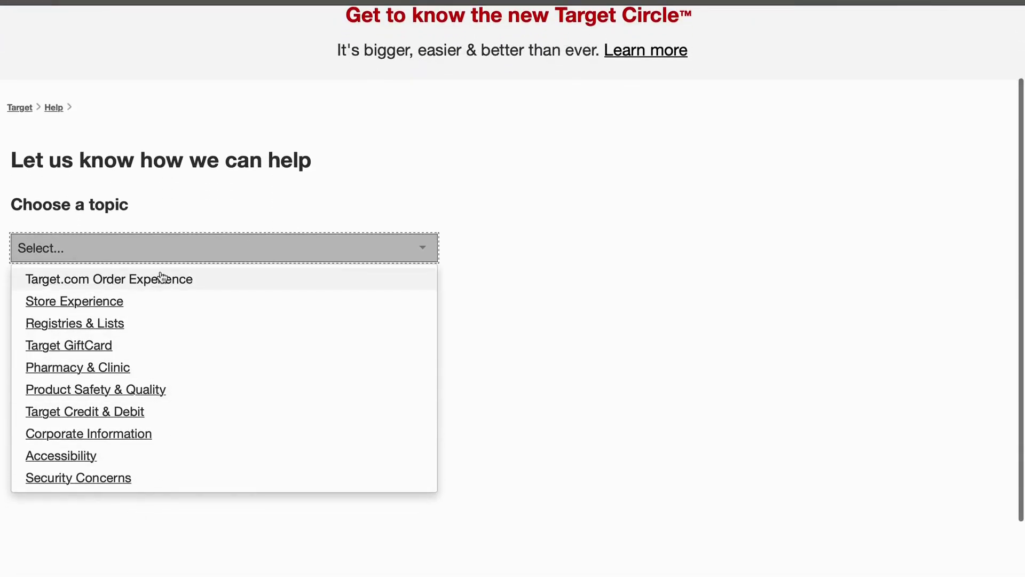
pyautogui.click(407, 177)
pyautogui.scroll(3, 408, 177)
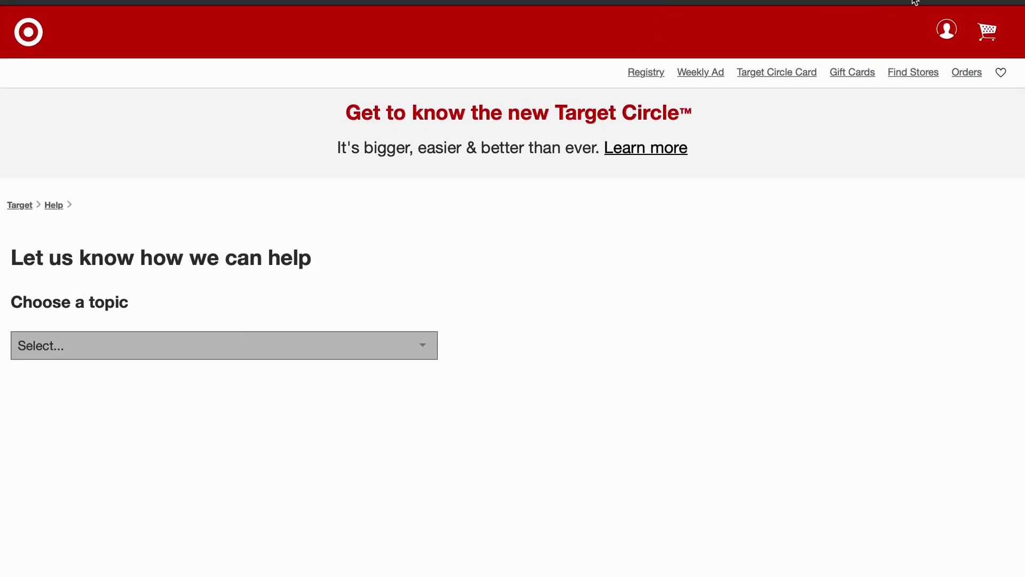
# Step: Search the web for "target customer support" in a new tab
pyautogui.press('super+t')
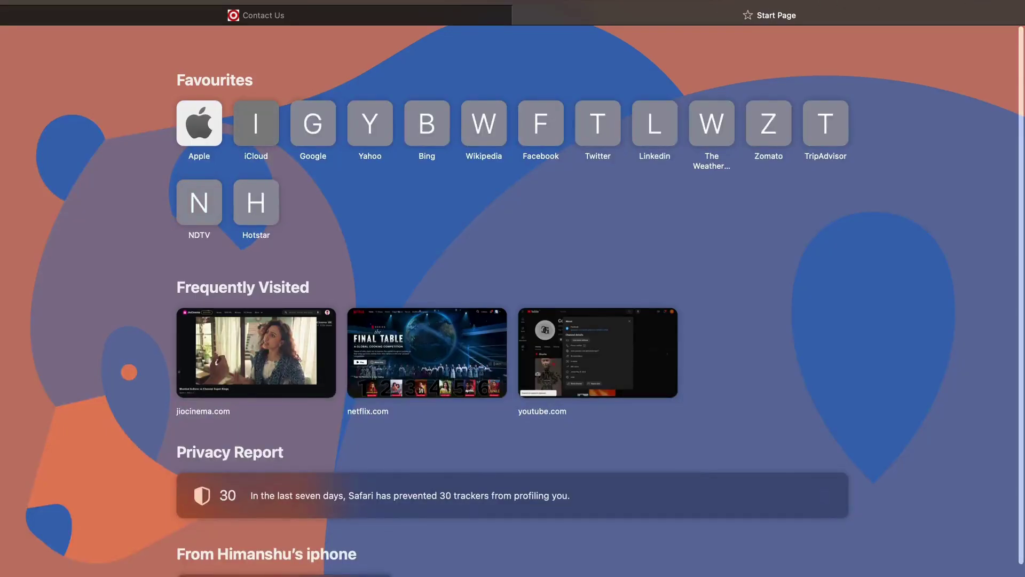
pyautogui.write('target')
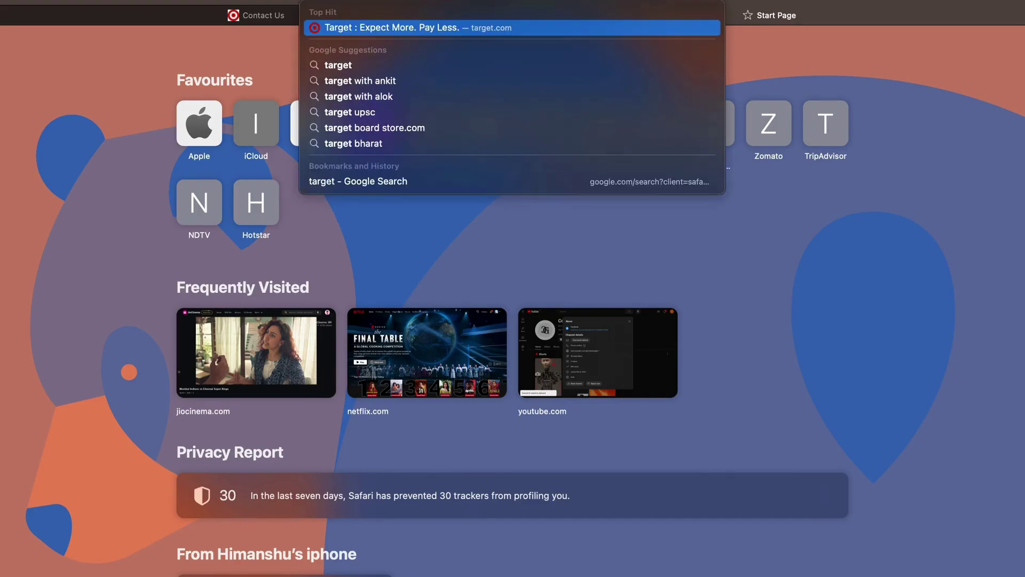
pyautogui.write(' customer c')
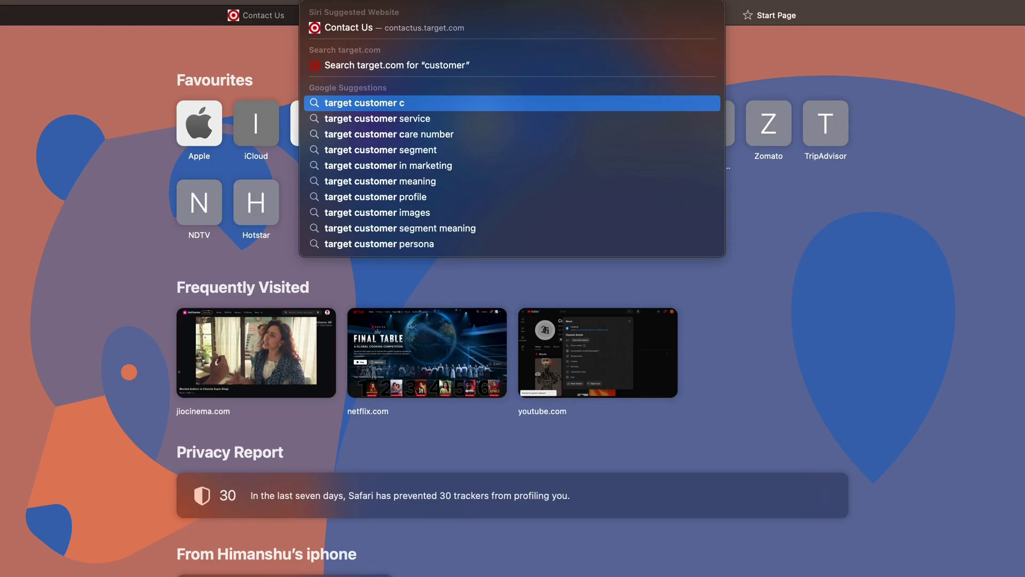
pyautogui.press('BackSpace')
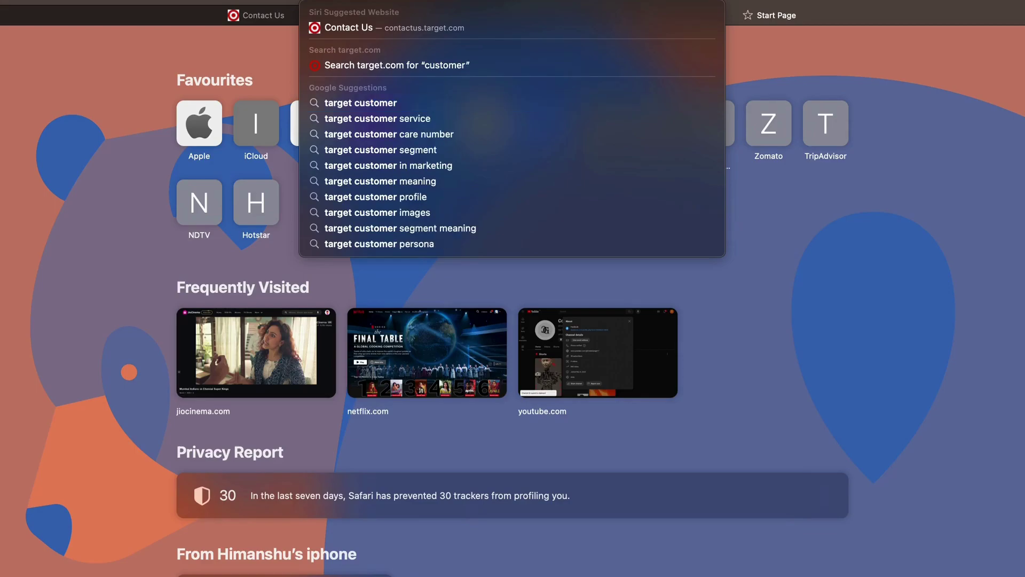
pyautogui.write('support')
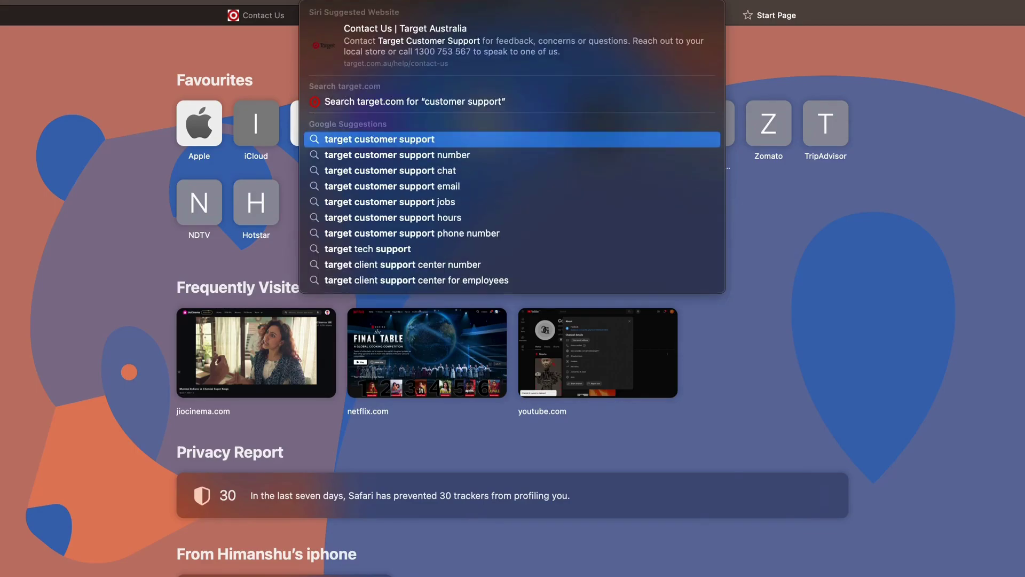
pyautogui.press('Return')
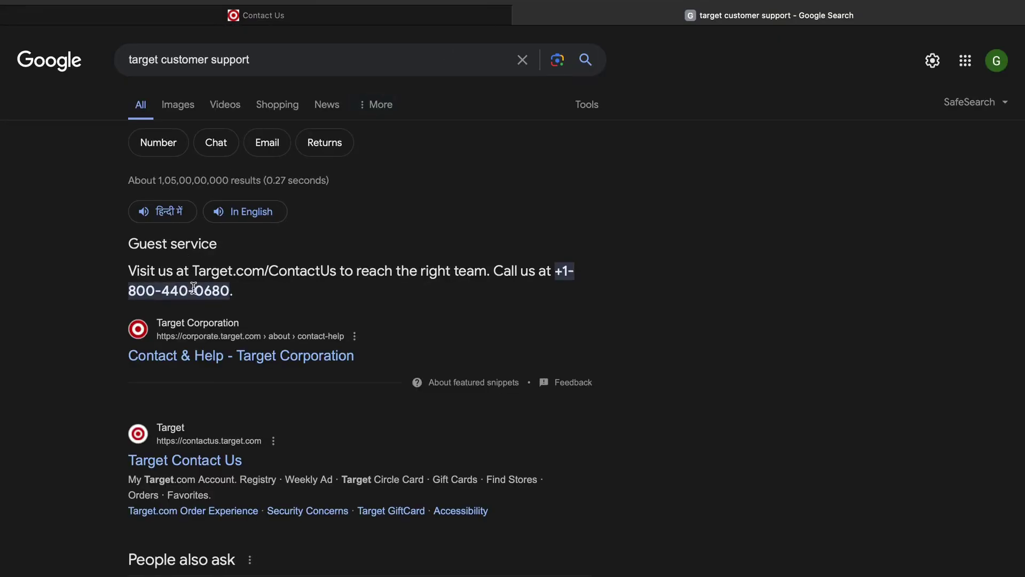
# Step: Open the Contact & Help result from Target Corporation and read through the guest service, press and investor contact details
pyautogui.click(163, 363)
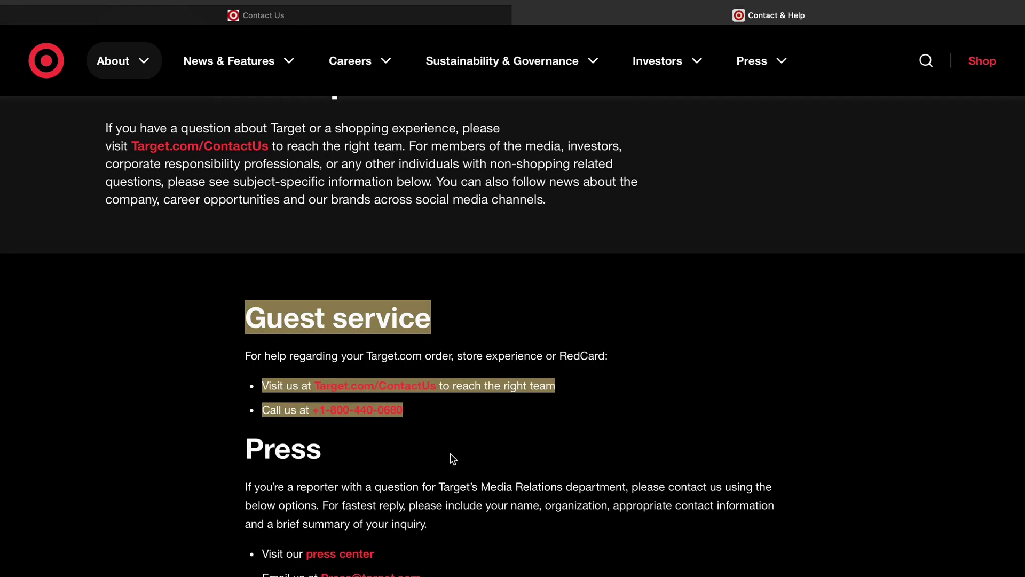
pyautogui.scroll(-2, 451, 458)
pyautogui.scroll(-1, 461, 447)
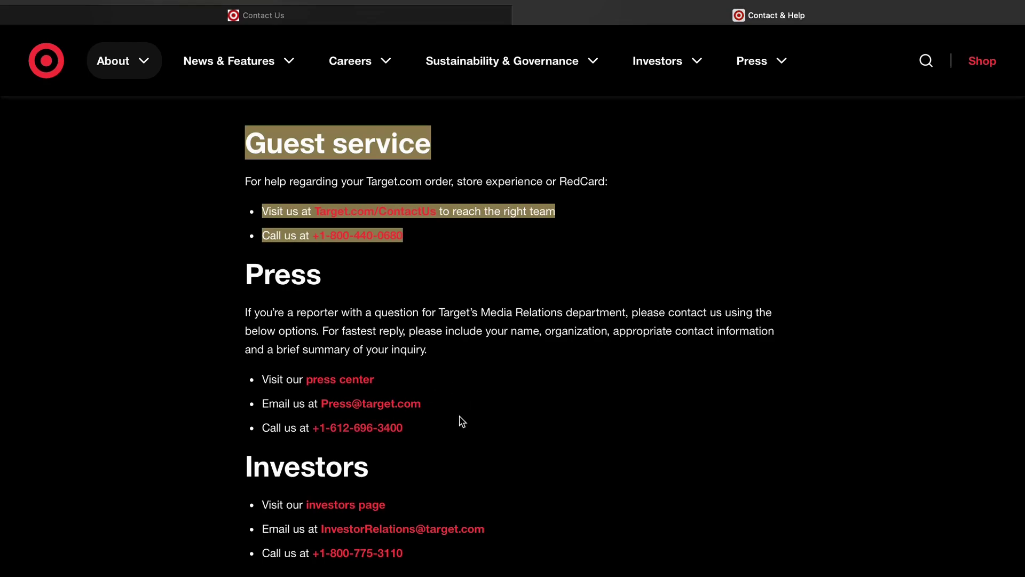
pyautogui.scroll(-1, 462, 422)
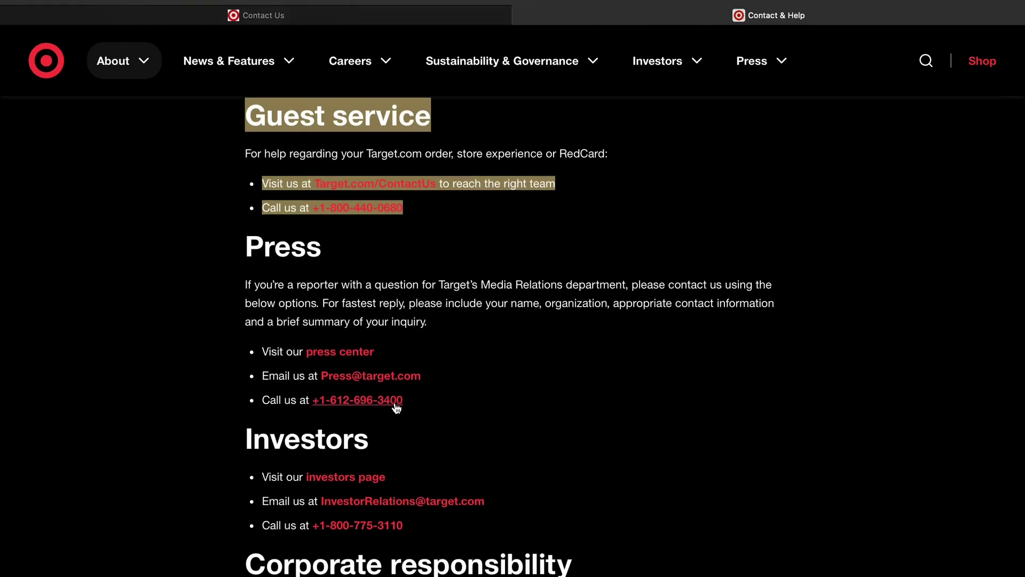